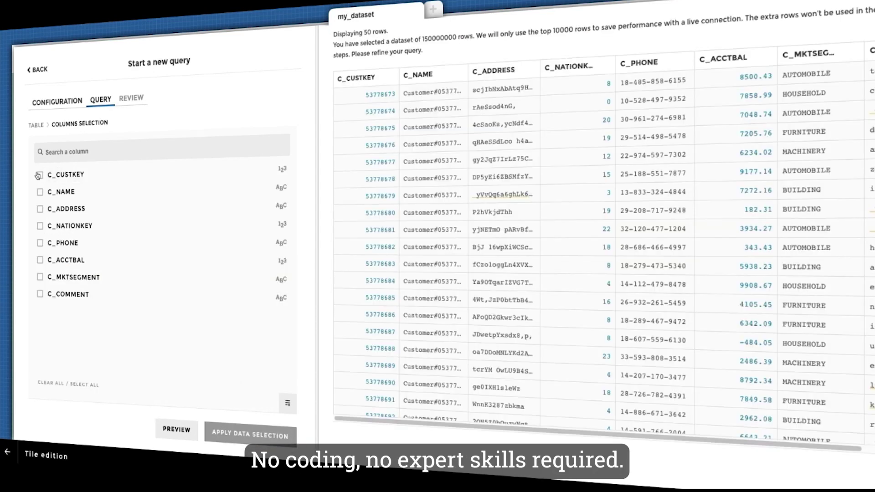
Browse the connector catalogue, then start a new query listing large_dataset, metering_history, samples_costs and test.
left_click(39, 176)
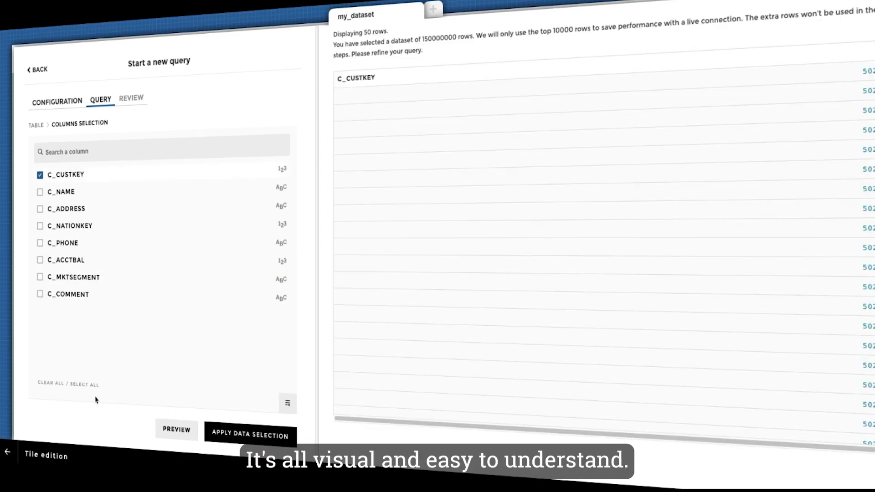
left_click(184, 429)
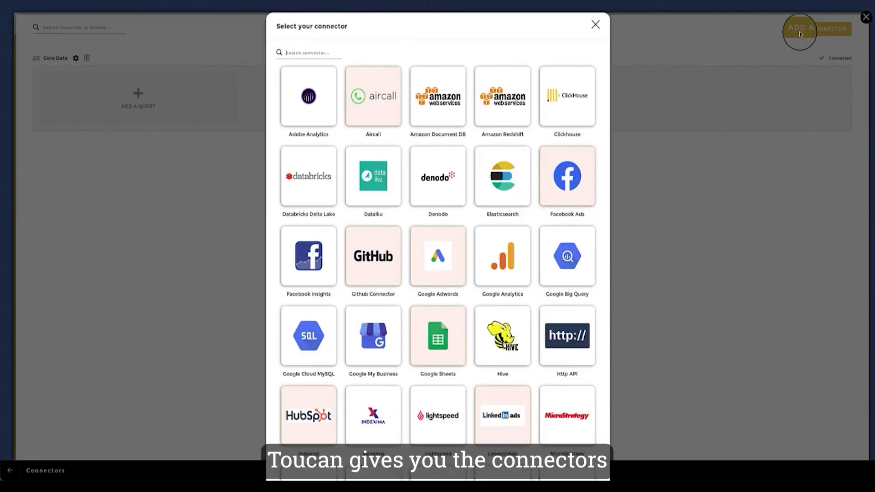
scroll(570, 198, "down", 4)
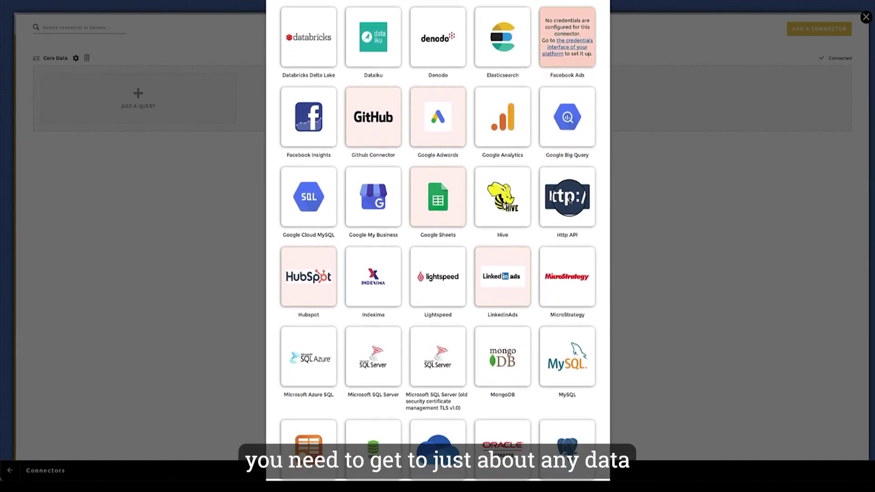
scroll(569, 198, "down", 6)
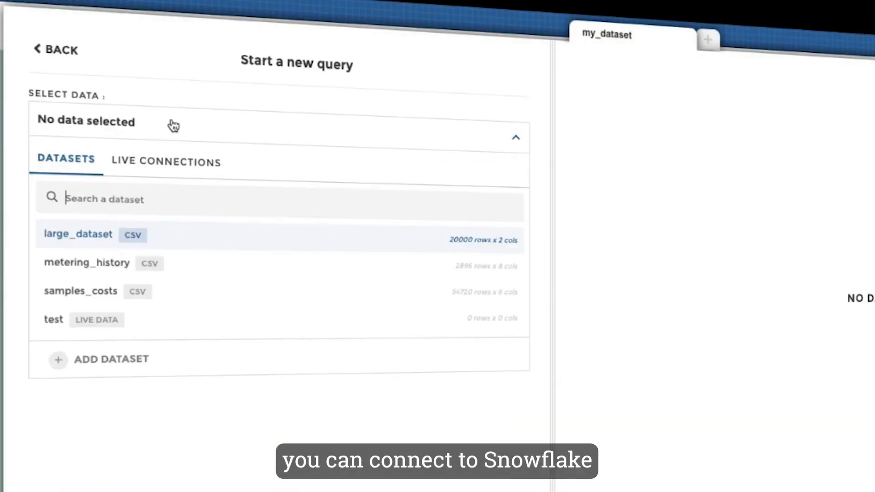
Use the snowflake live connection with database SNOWFLAKE_SAMPLE_DATA and warehouse DEMO_WH.
left_click(168, 160)
left_click(476, 366)
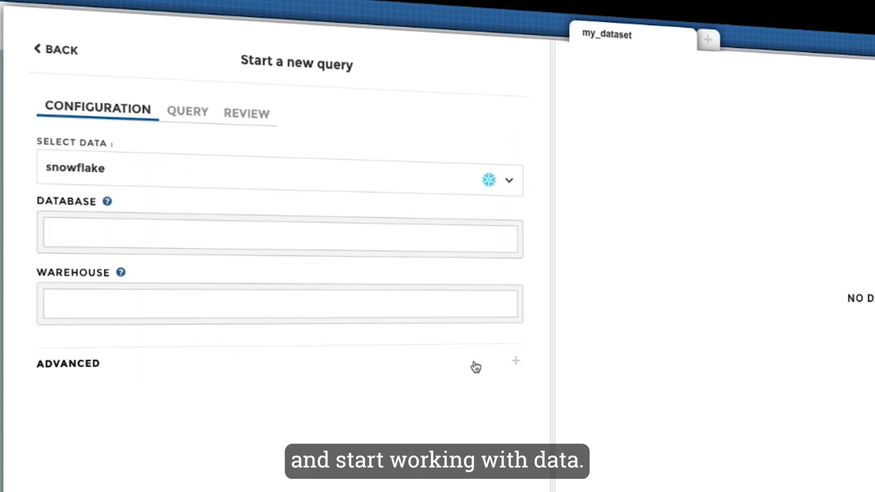
left_click(202, 235)
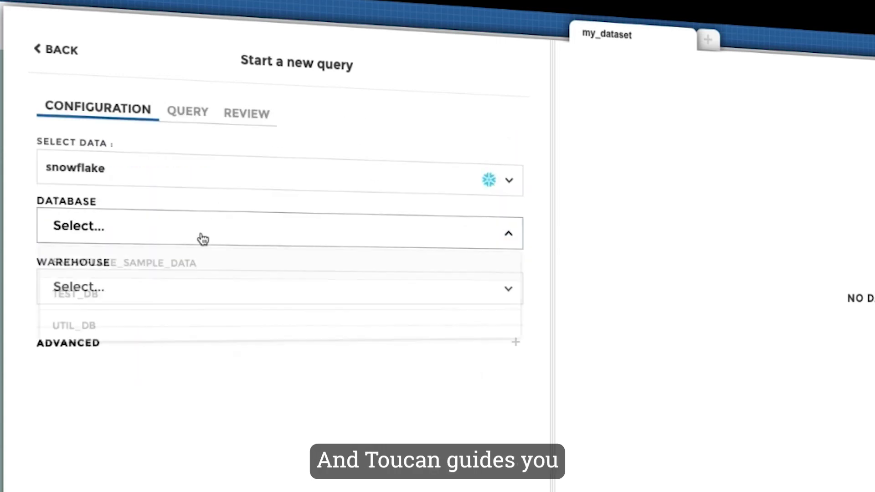
left_click(197, 258)
left_click(185, 291)
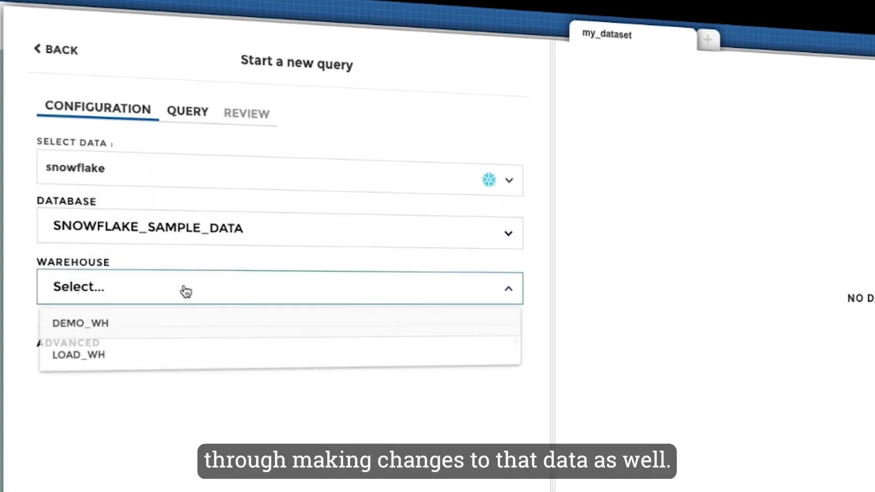
left_click(174, 322)
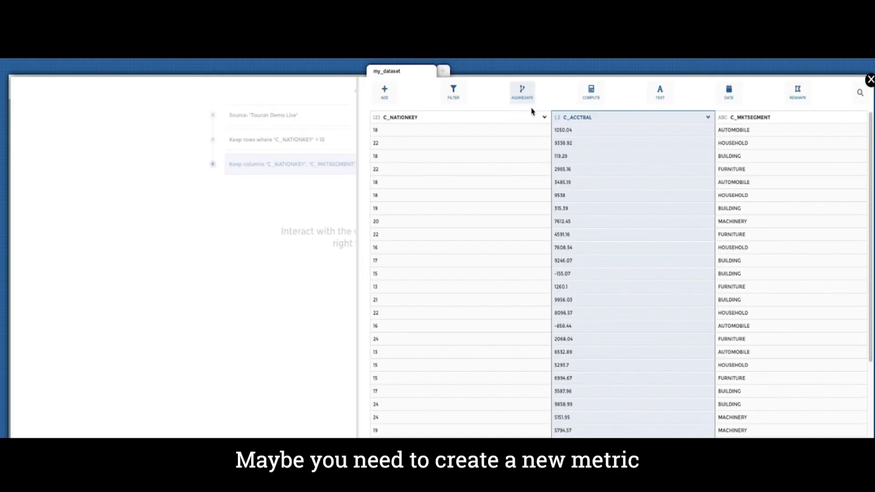
Aggregate the sum of C_ACCTBAL grouped by C_MKTSEGMENT, removing the extra empty aggregation.
left_click(522, 91)
left_click(192, 135)
left_click(68, 196)
left_click(199, 172)
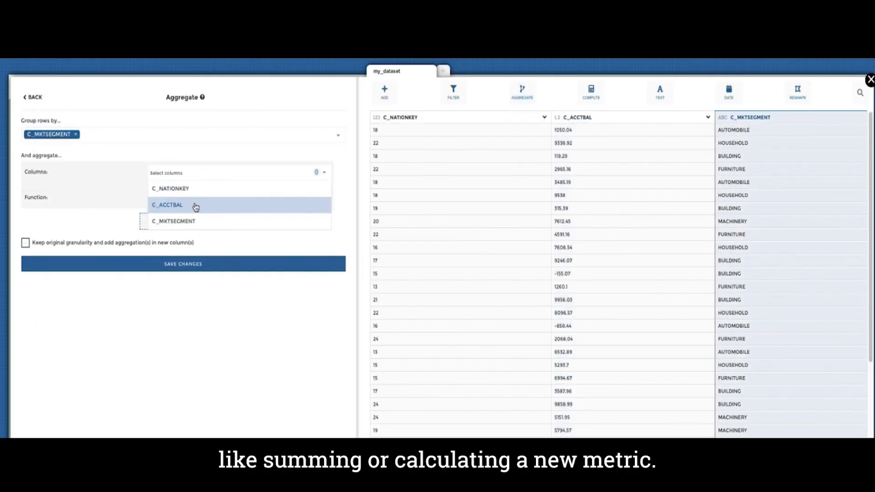
left_click(193, 206)
left_click(172, 224)
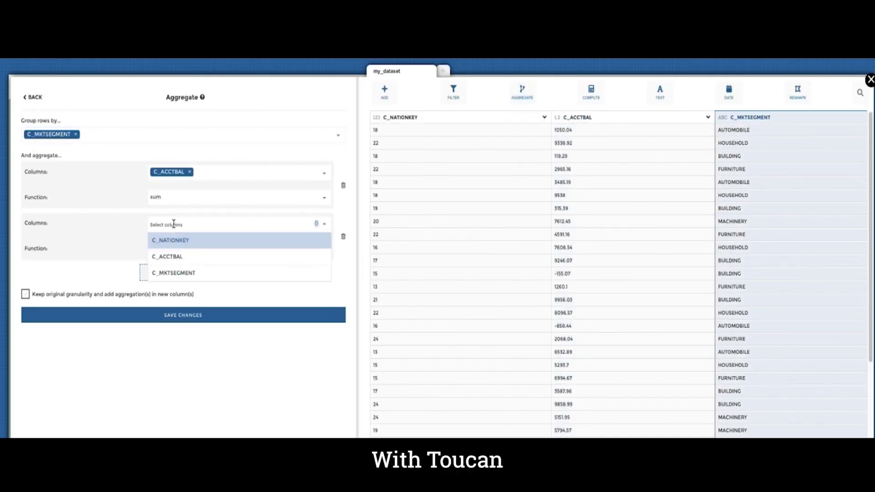
left_click(170, 364)
left_click(342, 237)
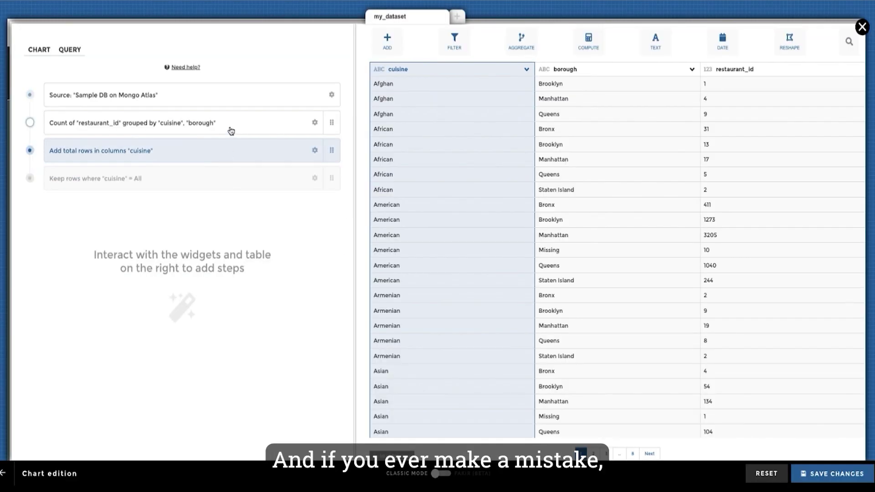
Delete the 'Keep rows where cuisine = All' step and move Add total rows above the Count step.
left_click(231, 131)
left_click(59, 186)
left_click(30, 178)
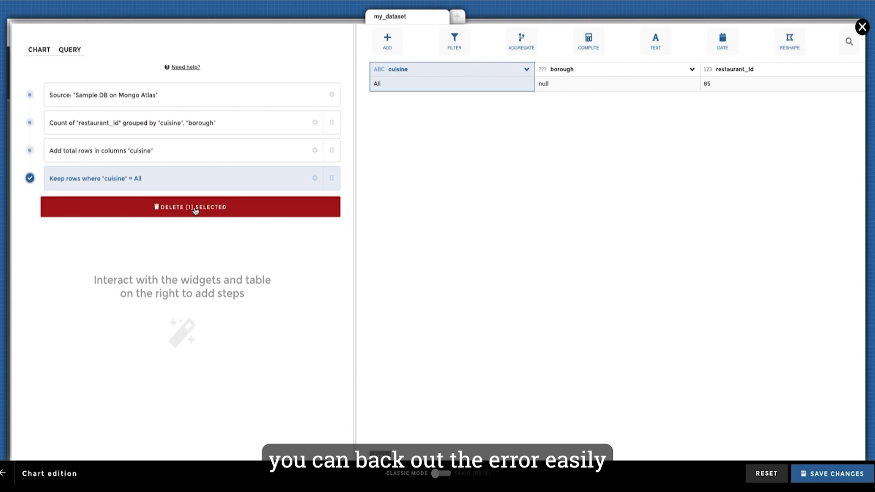
left_click(195, 211)
left_click(474, 292)
left_click_drag(332, 150, 332, 122)
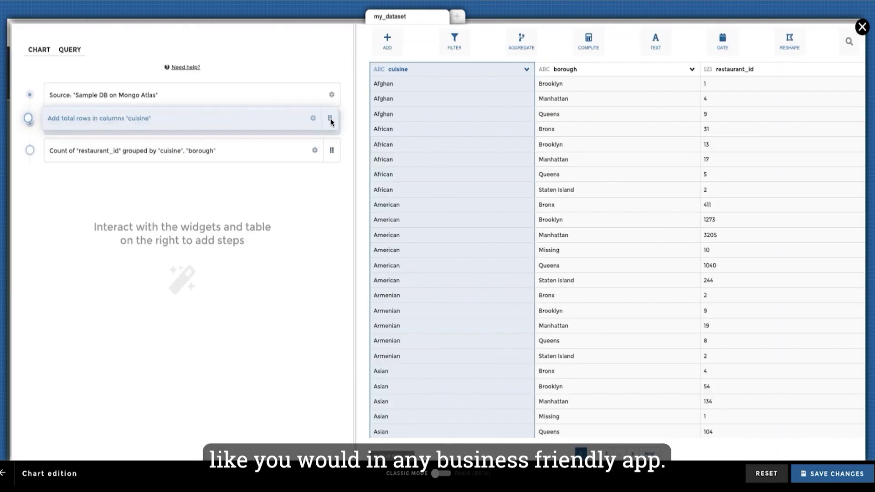
left_click(276, 146)
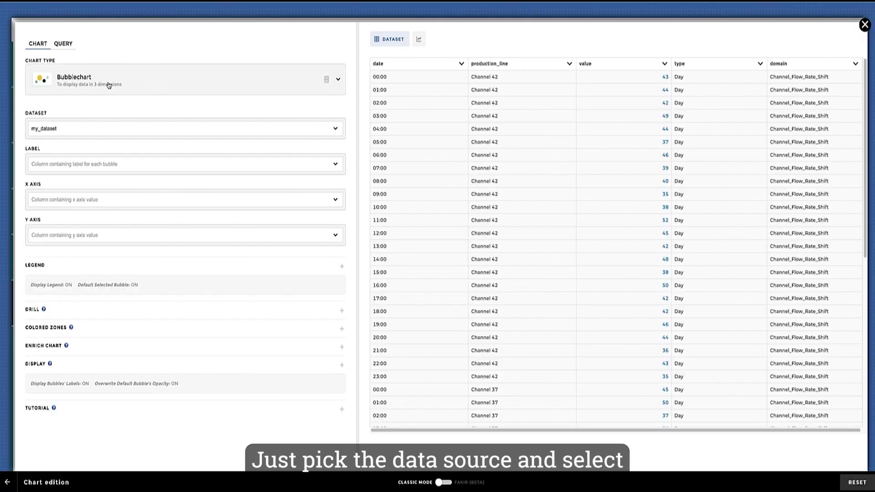
Make the chart a Leaderboard with type as the bar label and value as the bar value.
left_click(109, 86)
scroll(104, 152, "down", 3)
scroll(96, 137, "up", 3)
left_click(96, 135)
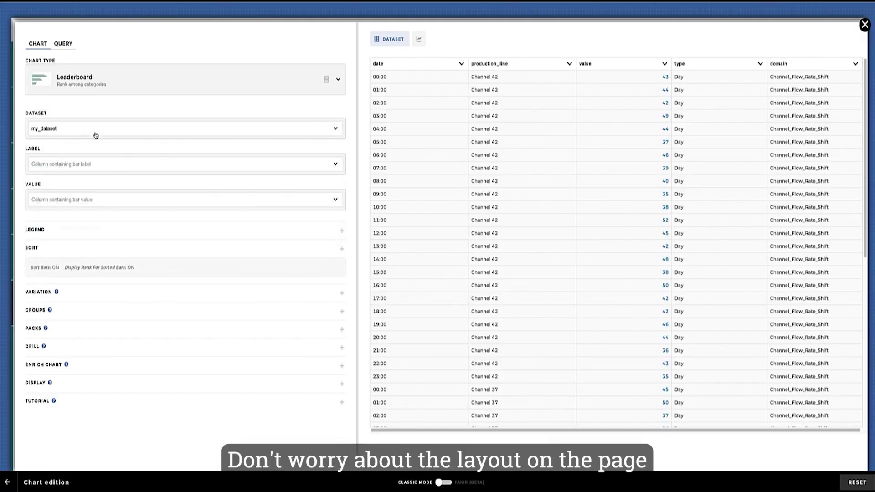
left_click(83, 163)
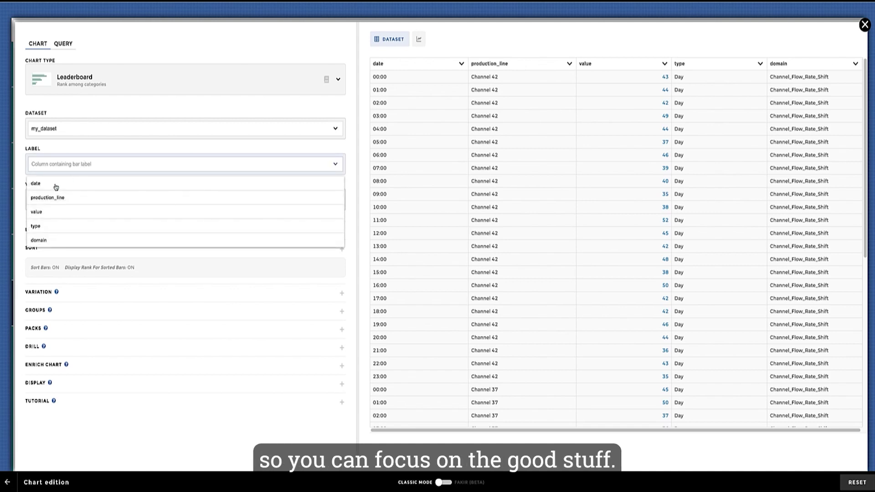
left_click(50, 227)
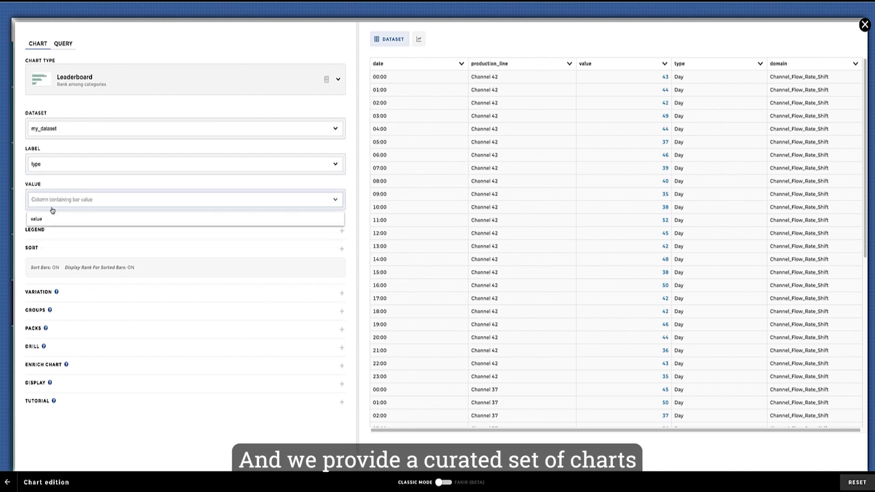
left_click(44, 219)
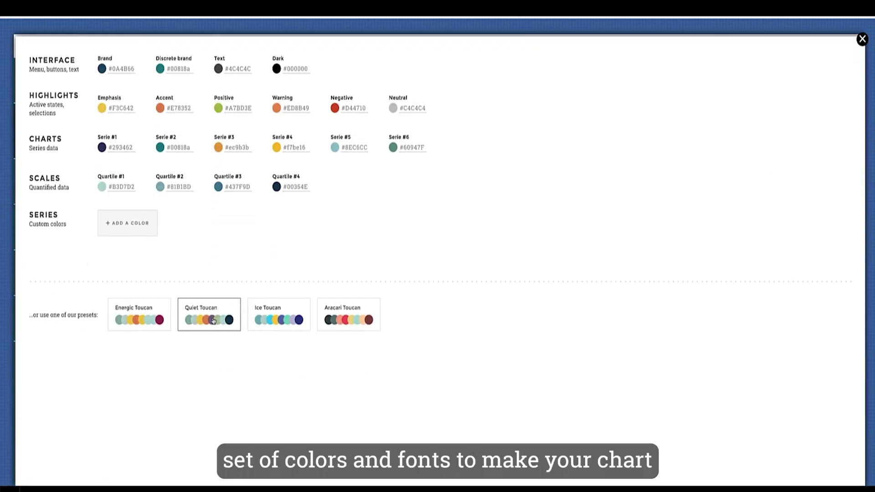
Apply the Aracari Toucan preset colour palette.
left_click(350, 313)
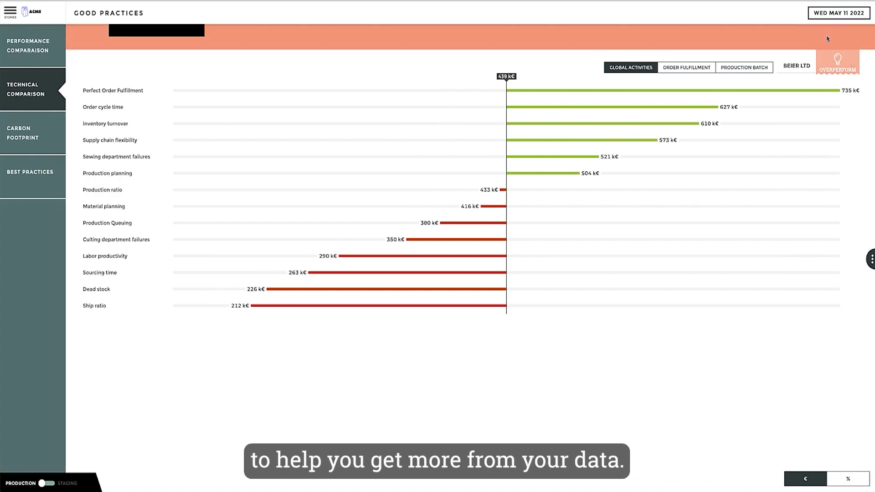
Play the dead stock best-practice YouTube video from the tip on the Technical Comparison chart.
left_click(857, 82)
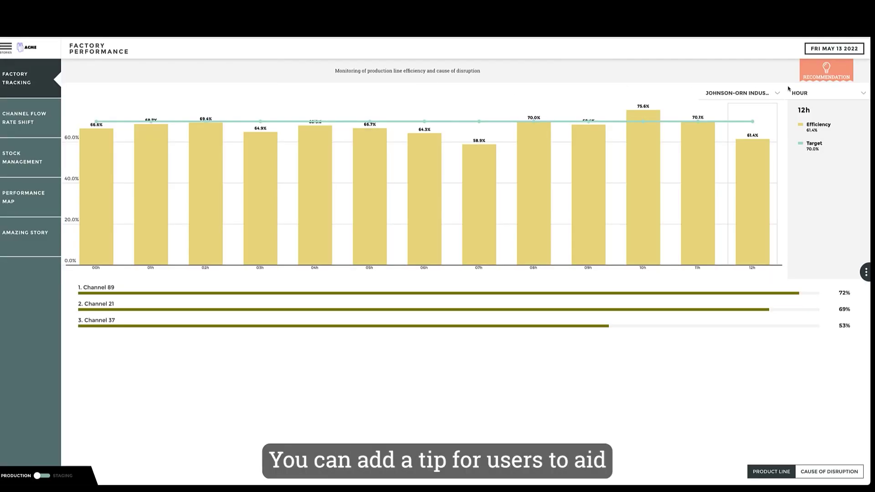
left_click(827, 72)
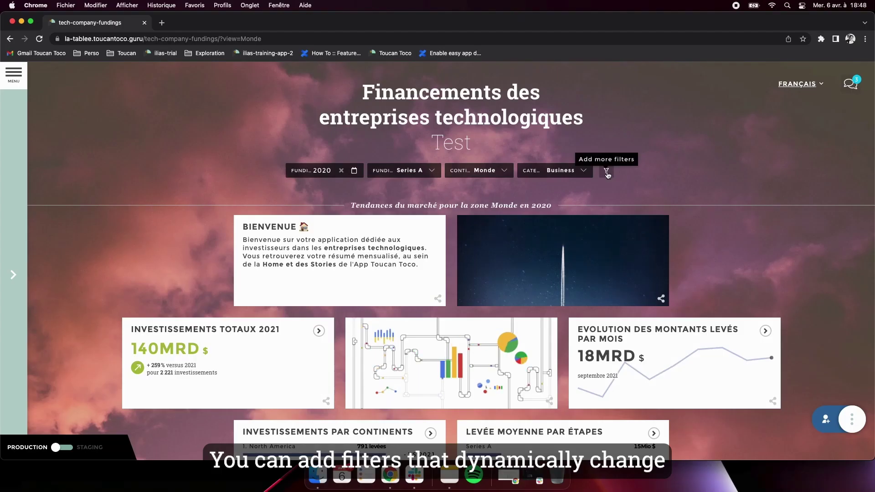
left_click(607, 171)
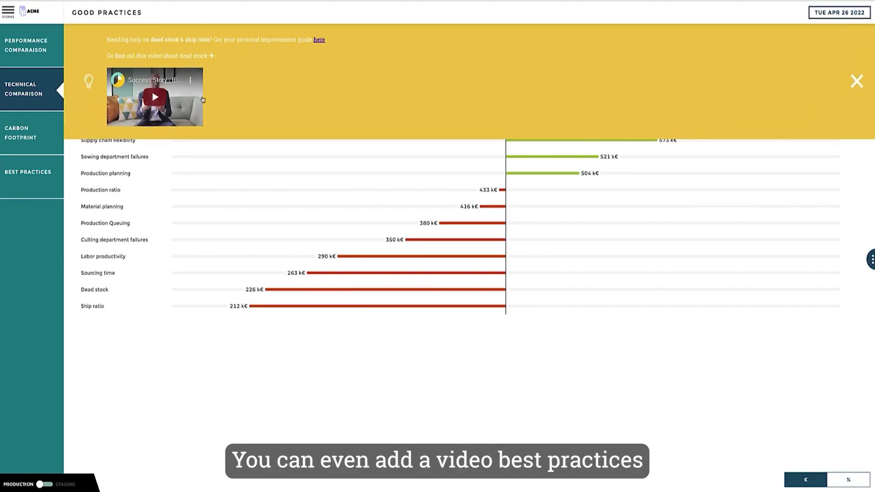
left_click(155, 97)
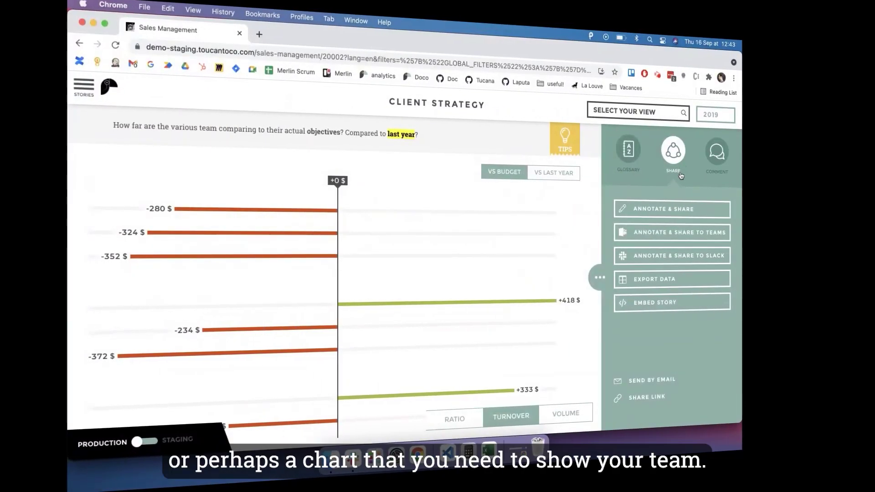
Send a capture to test-toucan-slack, circling the Basic bars and commenting 'What's going on with Basic products ??'.
left_click(688, 255)
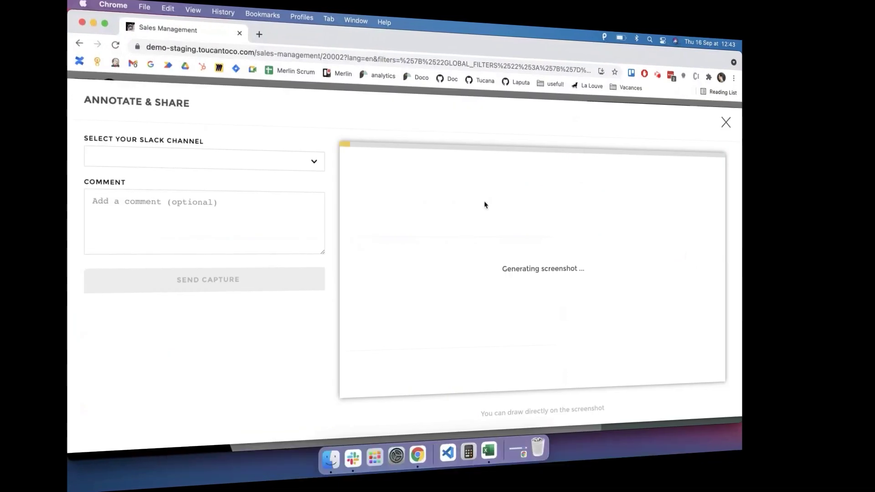
left_click(313, 164)
left_click(281, 199)
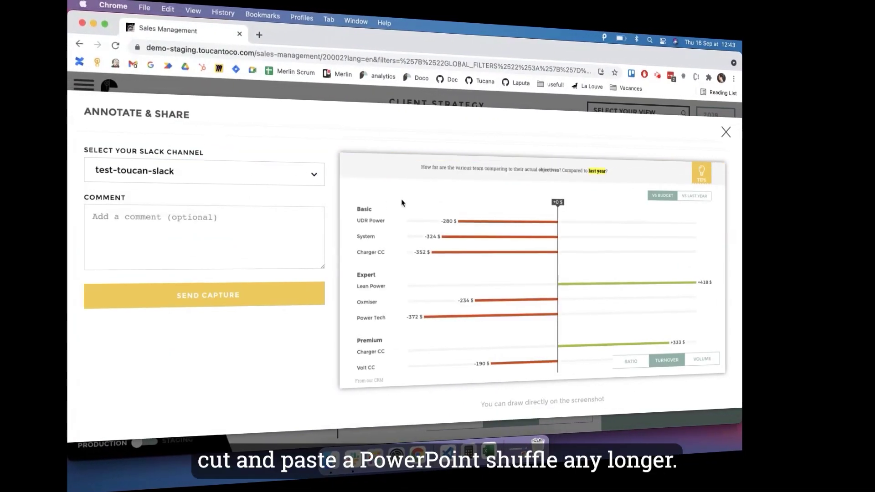
mouse_move(448, 200)
left_mouse_down()
mouse_move(414, 236)
mouse_move(469, 207)
mouse_move(447, 193)
left_mouse_up()
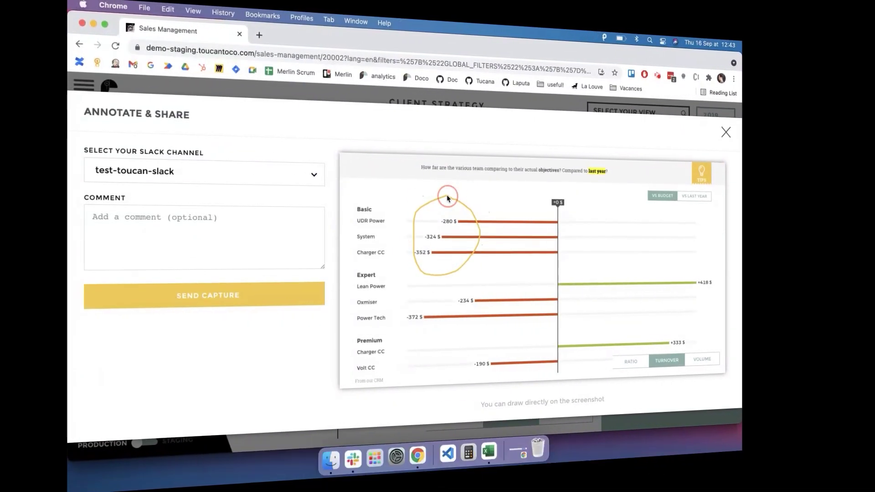
left_click(178, 237)
type("What's goi")
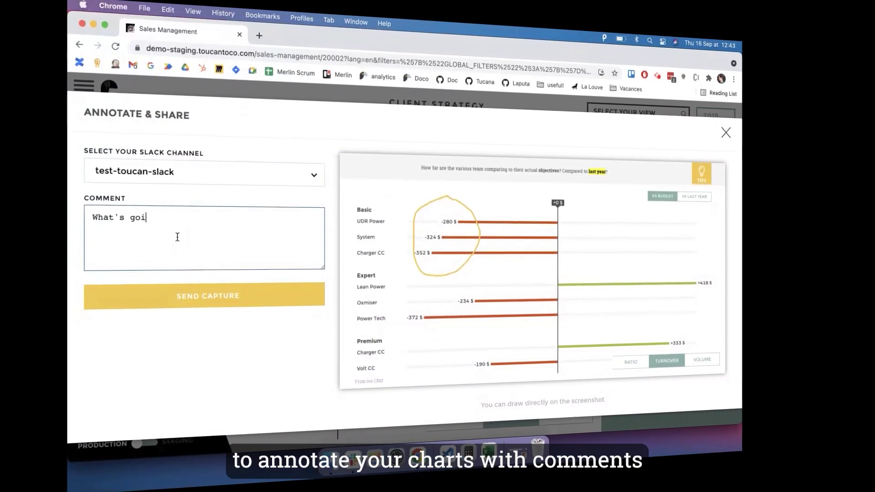
type("ng on with Basic p")
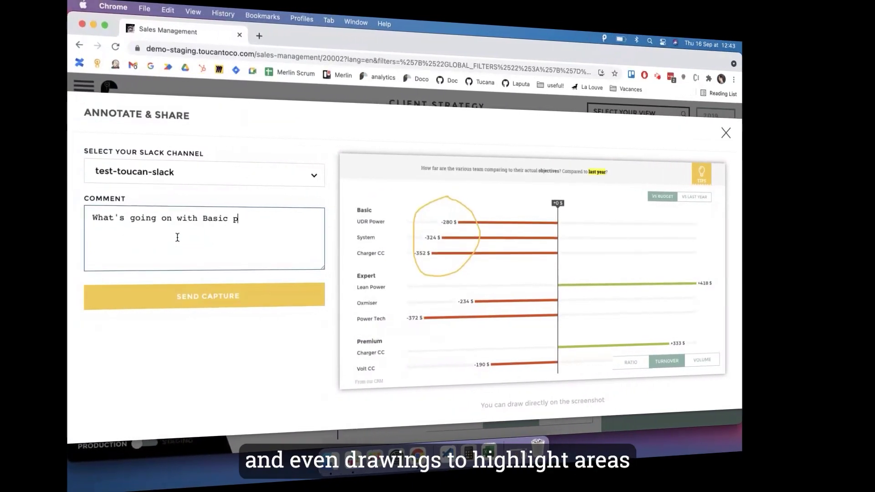
type("roducts ??")
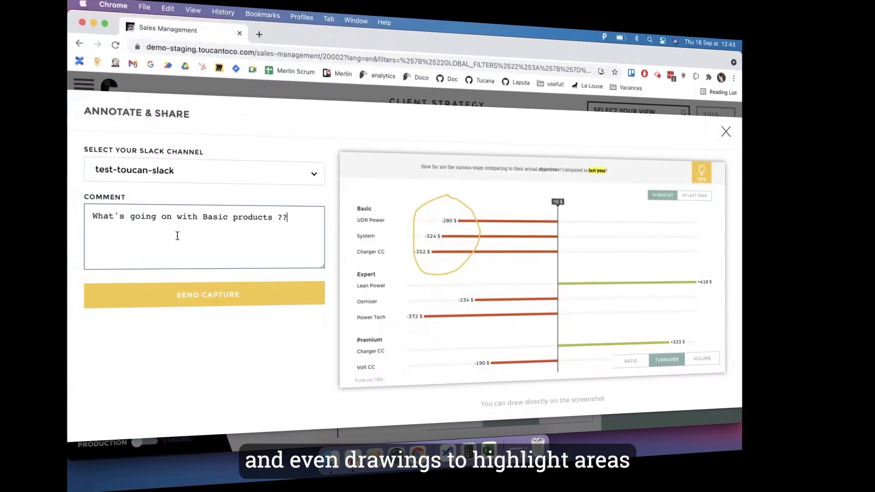
left_click(173, 297)
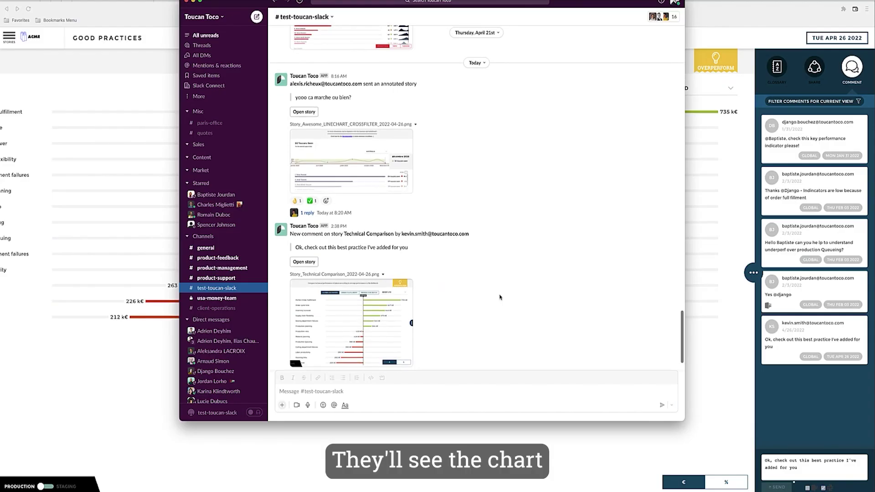
View the shared chart image full size in test-toucan-slack, then close the viewer.
scroll(499, 297, "up", 1)
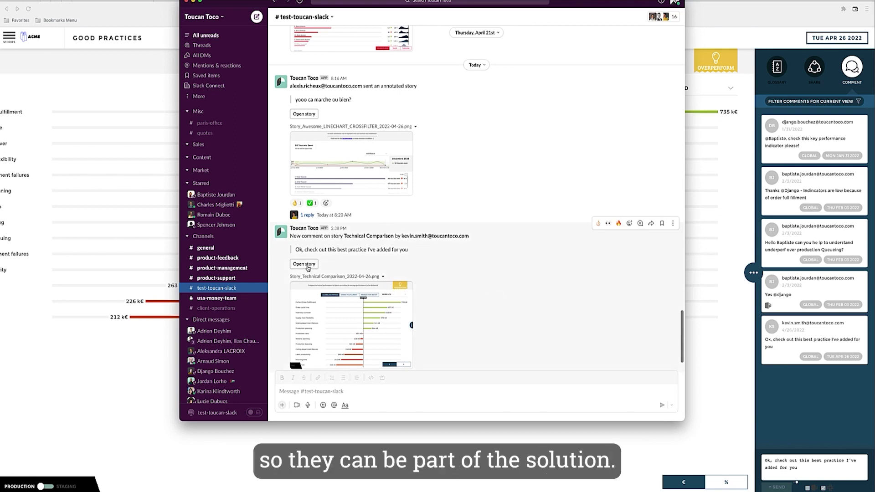
left_click(323, 305)
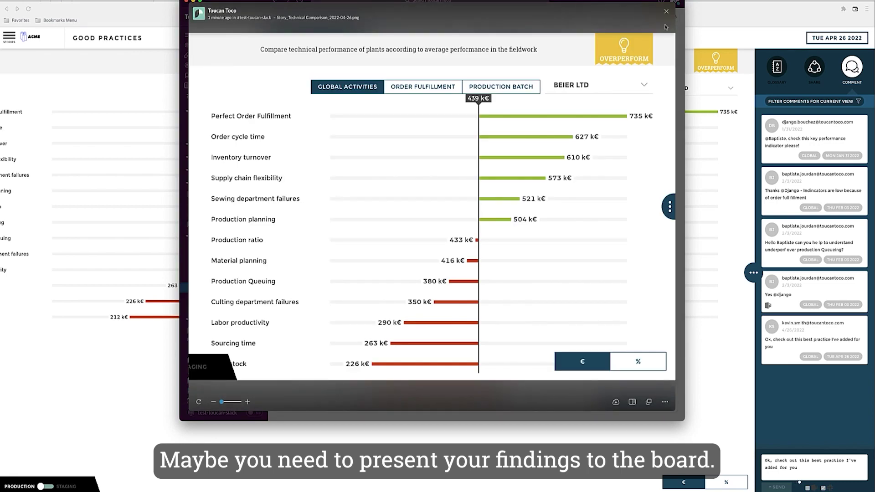
left_click(669, 11)
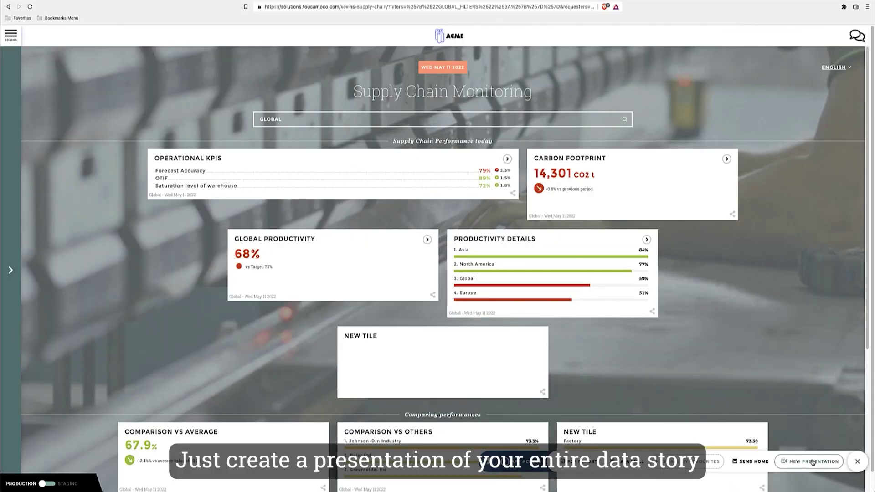
left_click(812, 461)
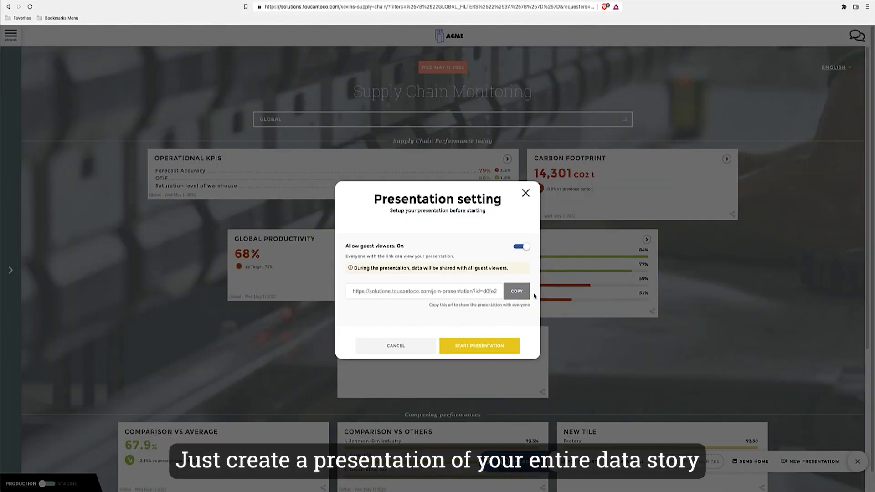
Run a live presentation of Supply Chain Monitoring with guest viewers, then end it.
left_click(479, 345)
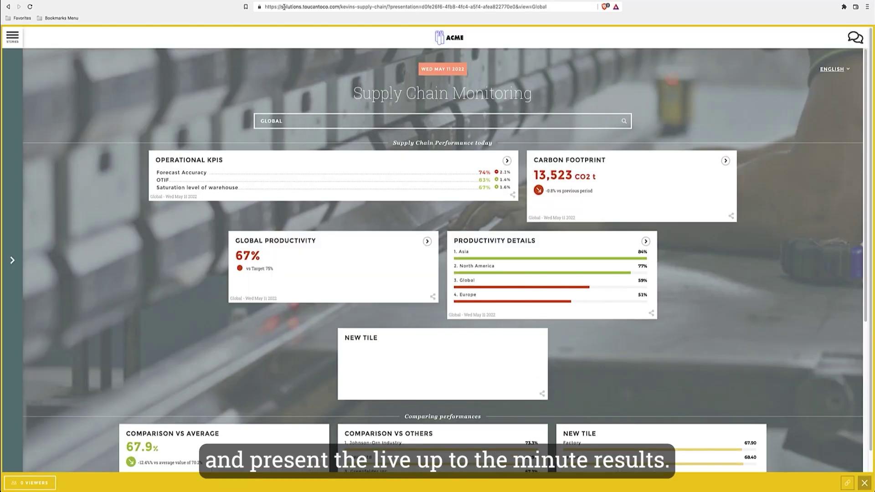
scroll(438, 260, "down", 3)
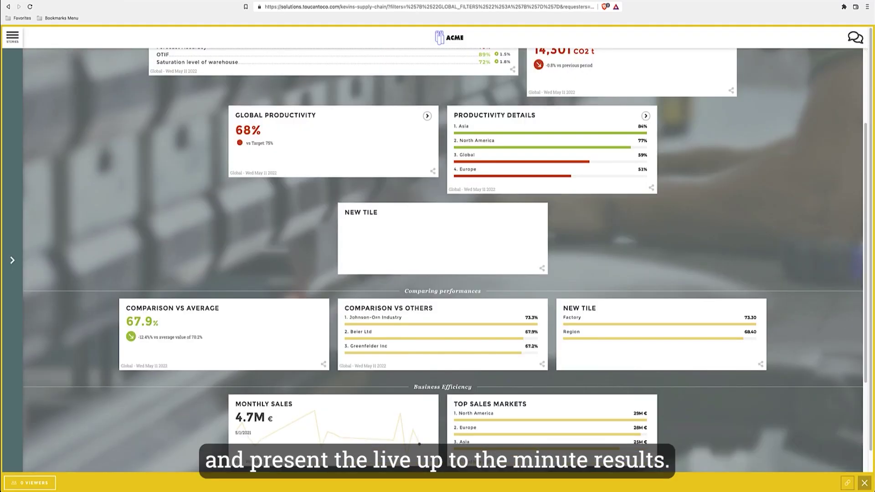
left_click(865, 482)
left_click(480, 286)
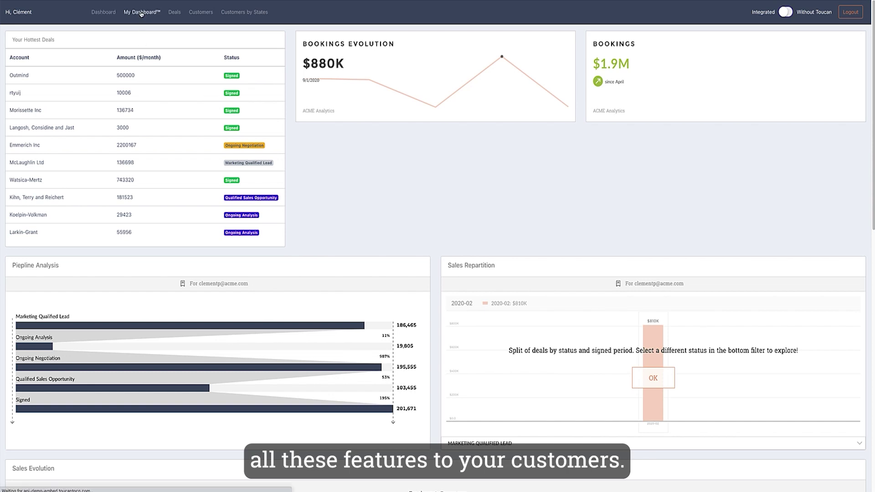
Visit the My Dashboard, Deals and Customers pages of ACME CRM, then return to Dashboard.
left_click(141, 13)
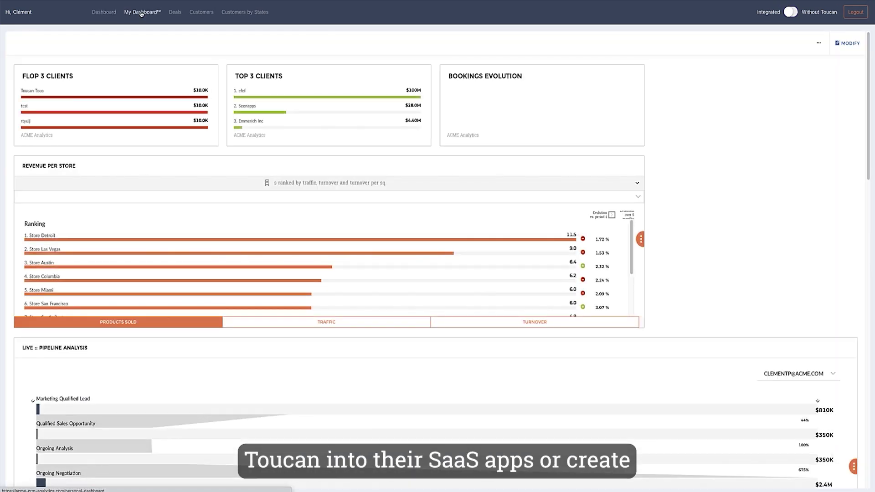
left_click(176, 13)
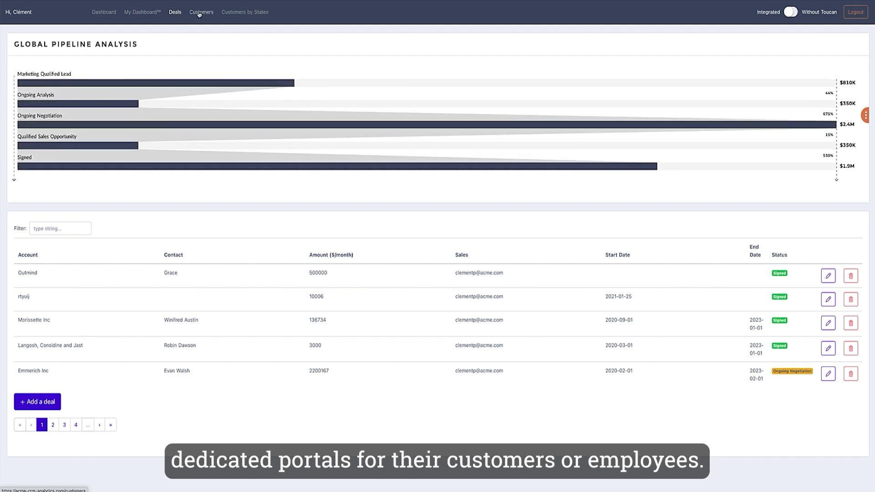
left_click(199, 13)
left_click(108, 13)
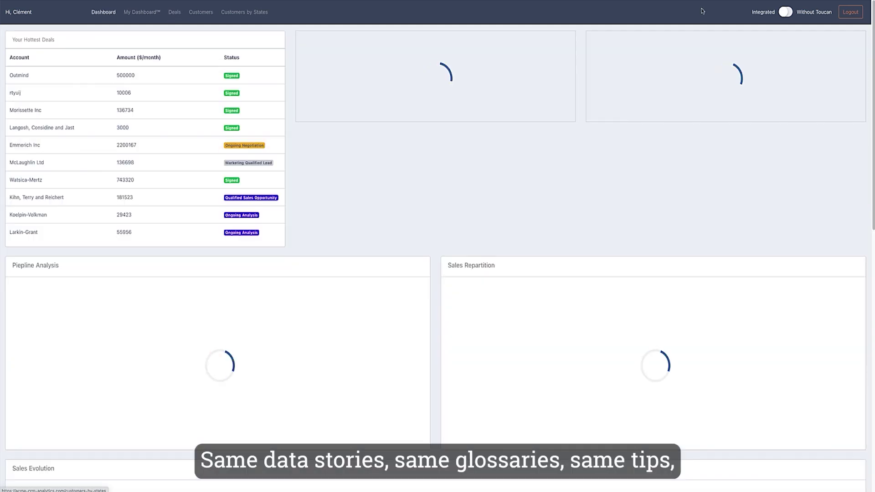
Switch the Integrated toggle on and off to highlight the Toucan-embedded charts.
left_click(787, 12)
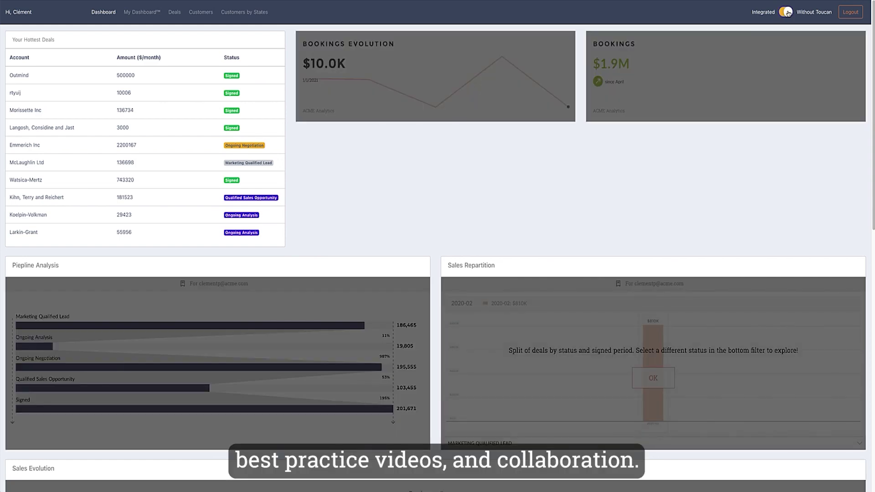
left_click(786, 13)
left_click(786, 12)
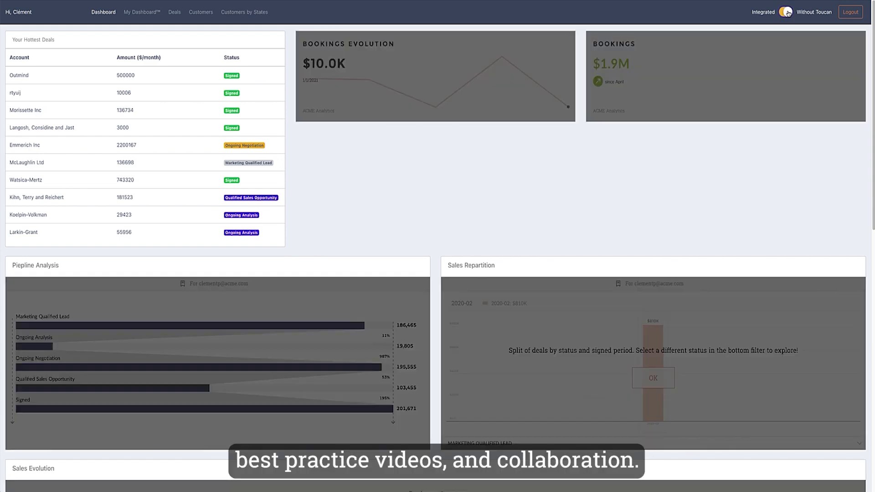